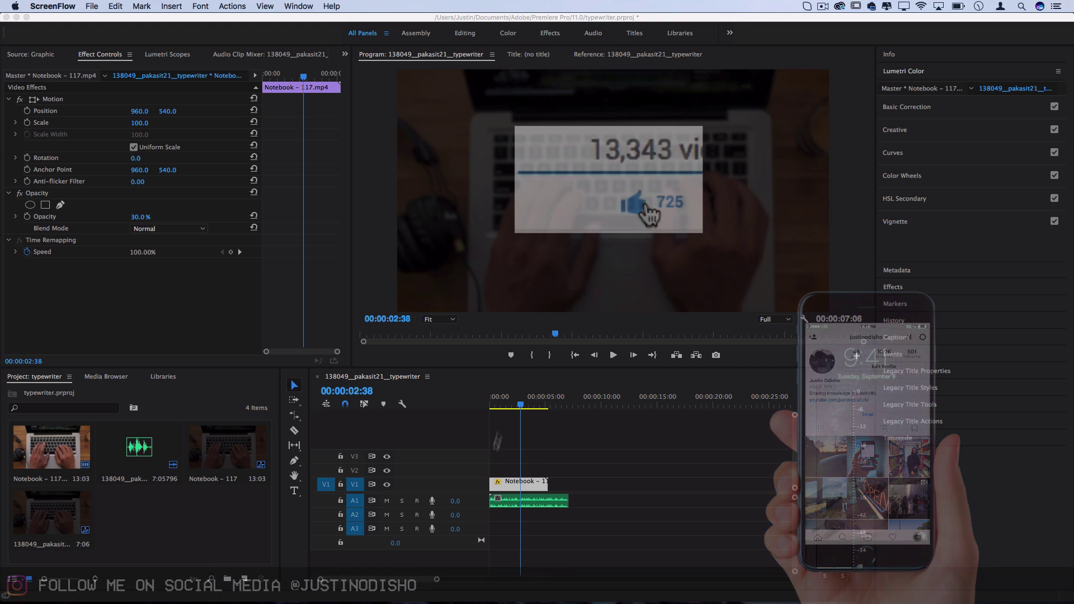
Bring the Premiere window forward and drag the playhead back to 00:00:02:05.
left_click(515, 407)
left_click_drag(507, 408, 513, 408)
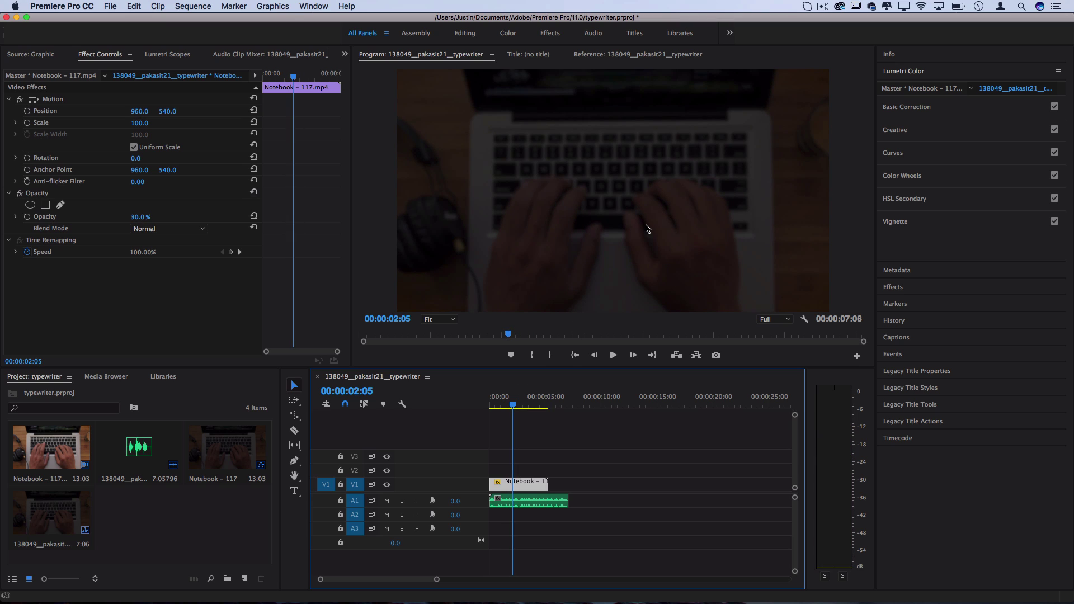
Select the typewriter audio clip on A1 and pick the Type tool.
left_click(524, 508)
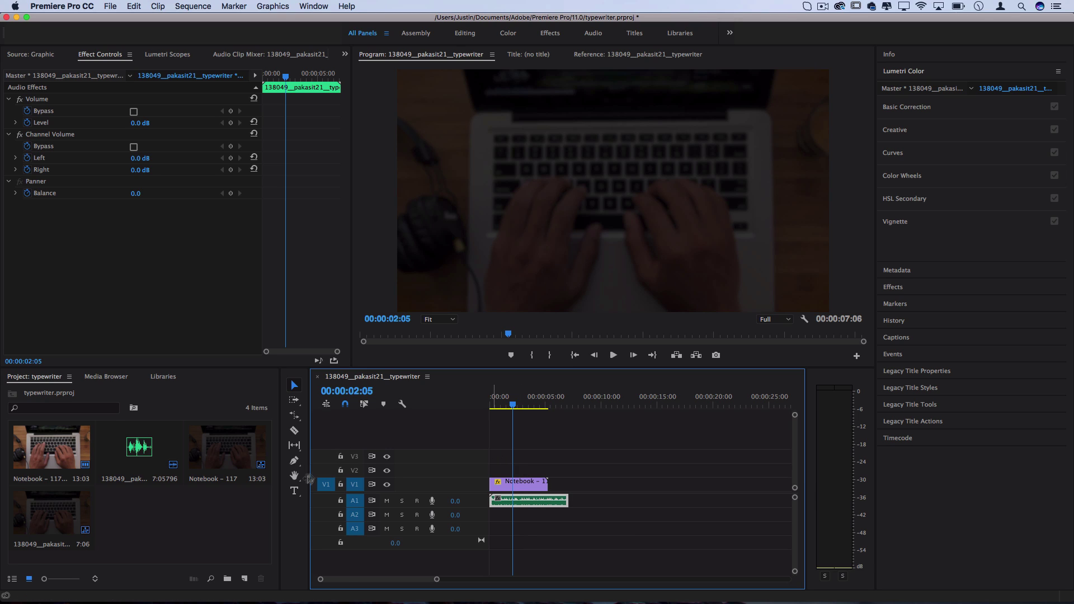
left_click(294, 494)
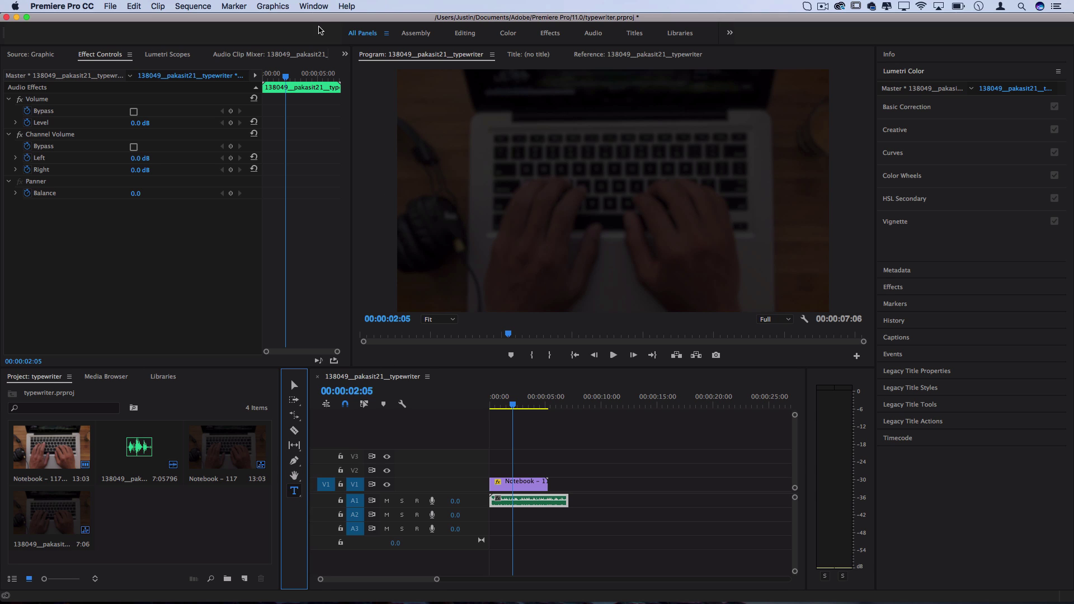
Dock the Essential Graphics panel in the right stack and add a new text layer in the Program monitor.
left_click(312, 5)
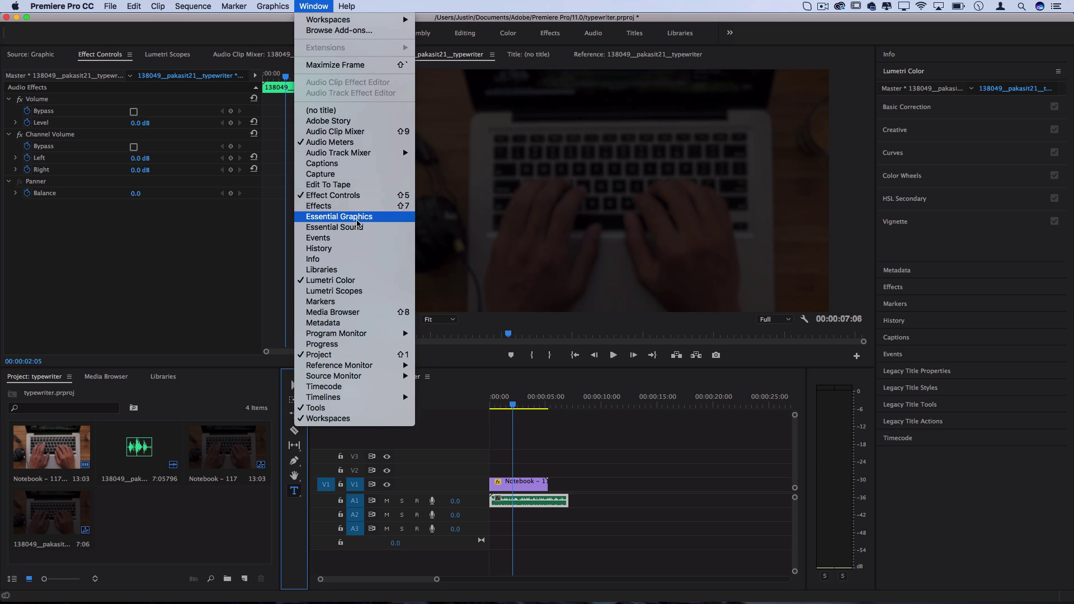
left_click(356, 217)
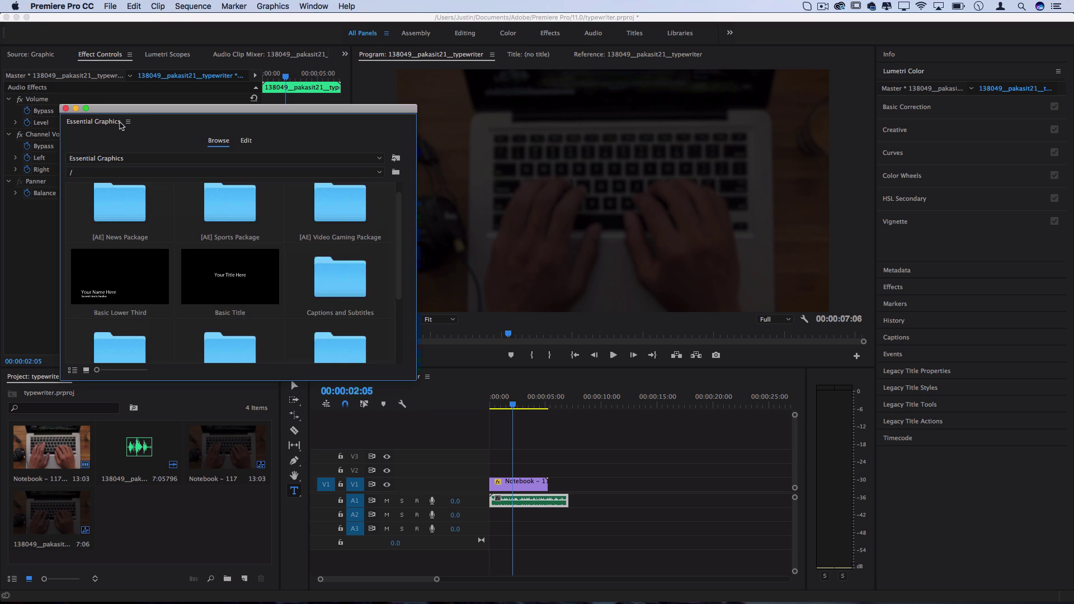
left_click_drag(108, 128, 926, 83)
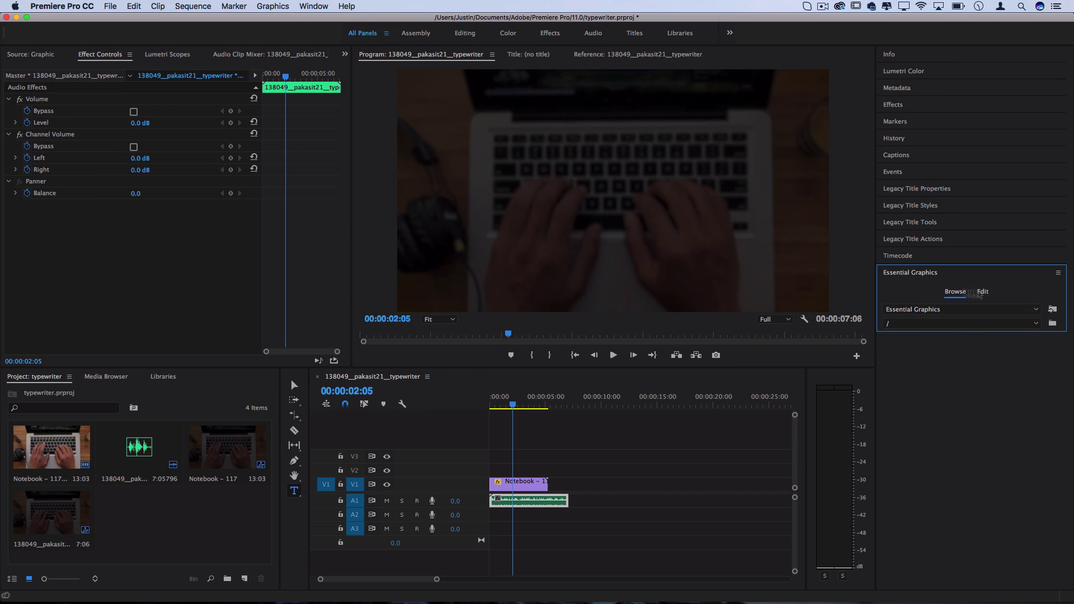
left_click(397, 57)
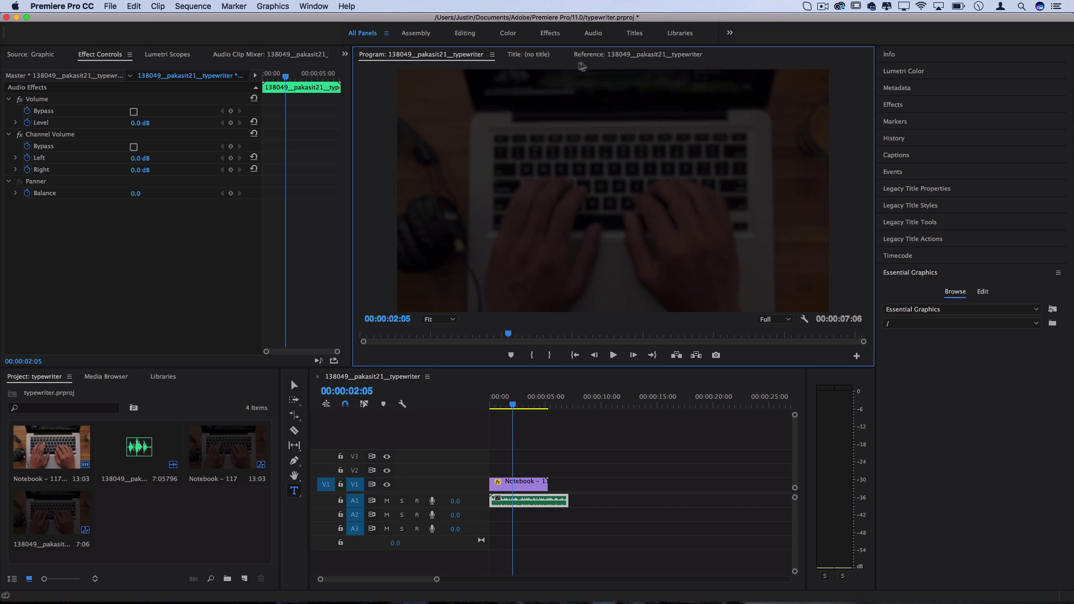
left_click(519, 193)
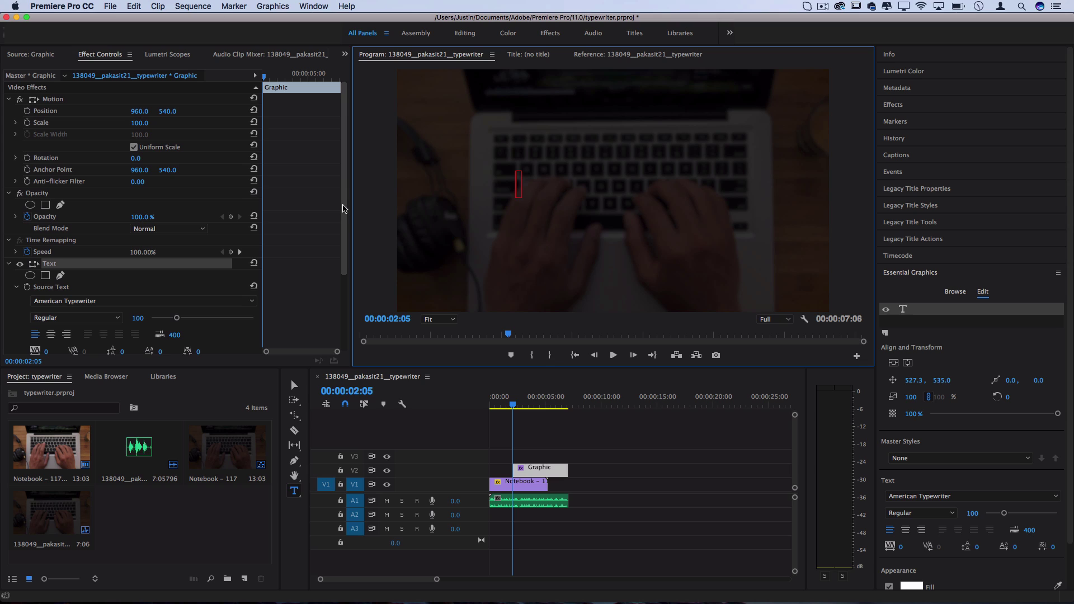
Enable the Source Text stopwatch in Effect Controls and keep American Typewriter as the font.
scroll(345, 213, "down", 1)
scroll(344, 214, "down", 5)
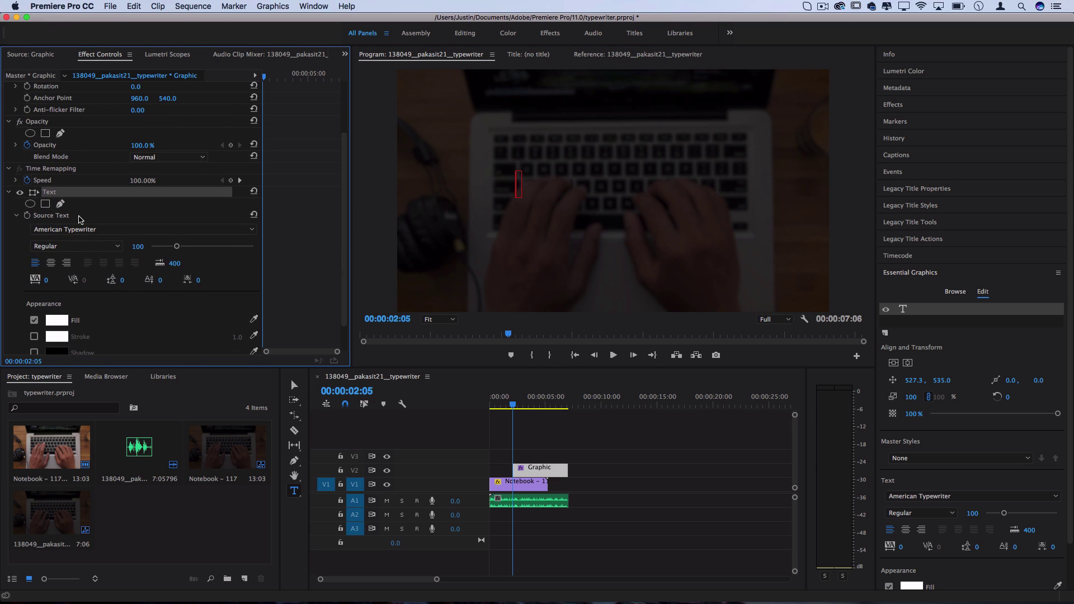
left_click(27, 216)
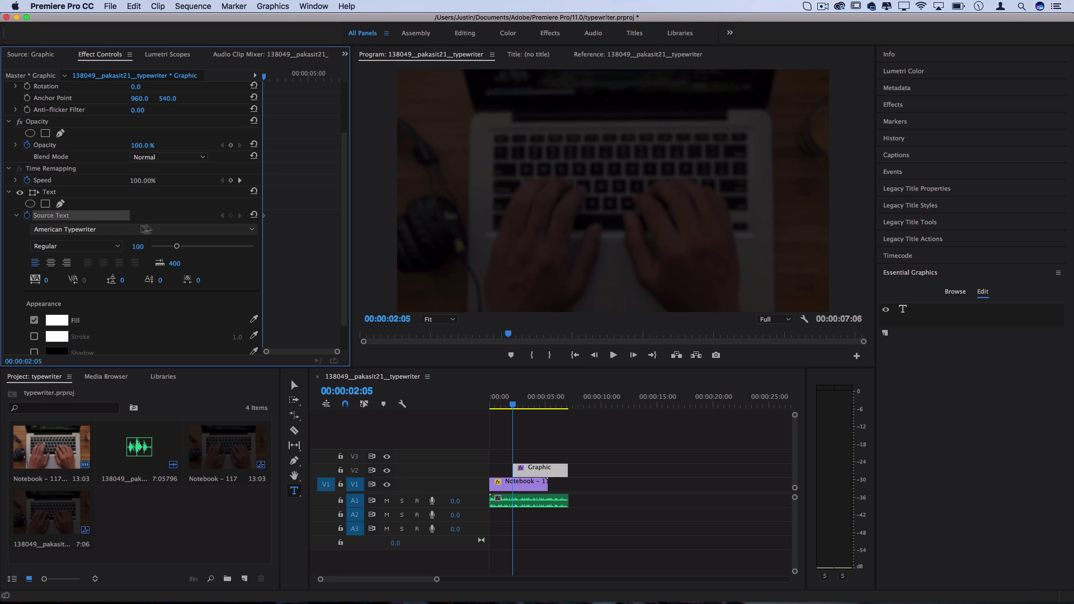
left_click(103, 231)
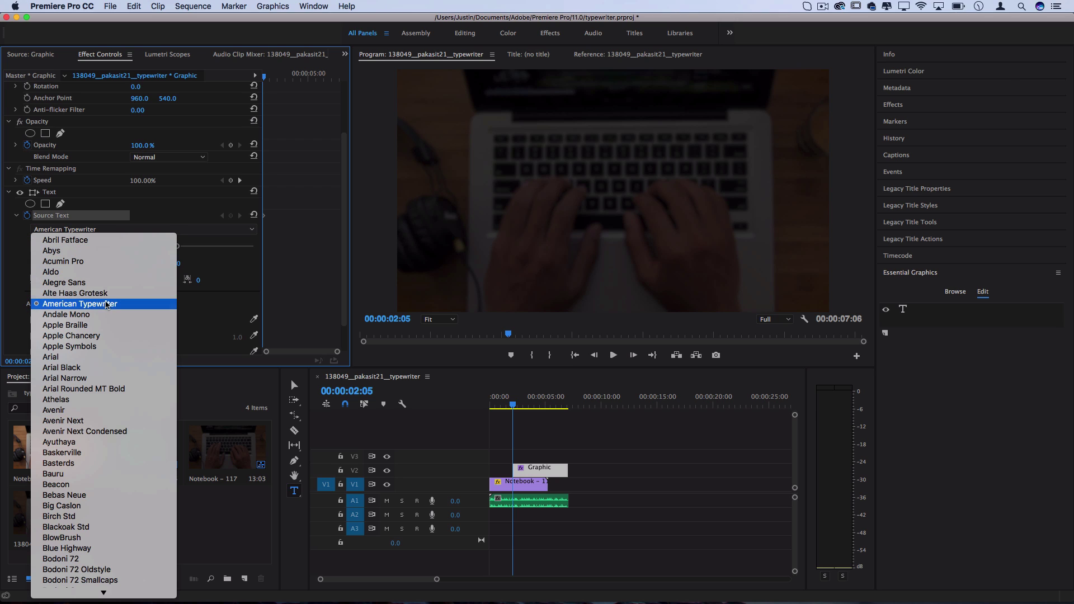
left_click(106, 230)
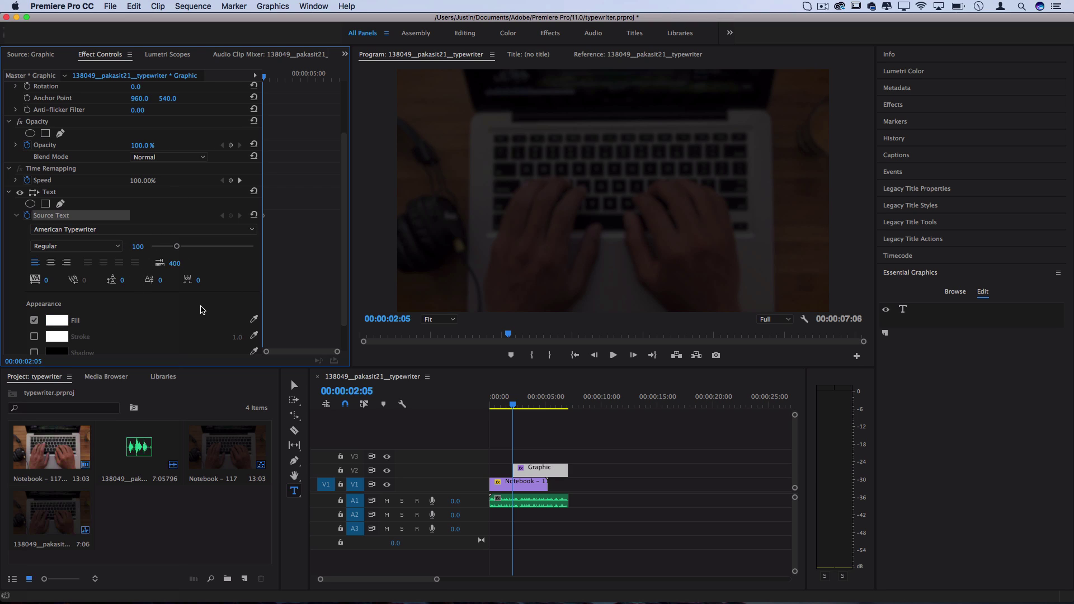
left_click(519, 187)
Type a capital T as the title's first keyed letter.
left_click(520, 186)
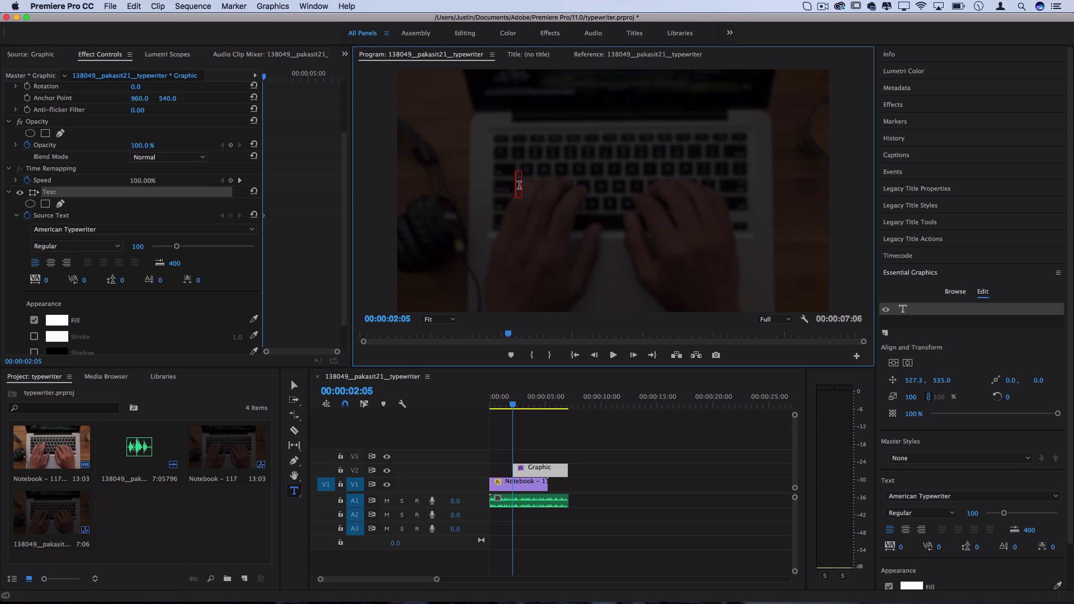
type("t")
key("BackSpace")
type("T")
Advance the playhead to 00:00:02:21 and key the letter y.
scroll(267, 218, "up", 2)
scroll(267, 219, "down", 2)
left_click_drag(265, 77, 269, 77)
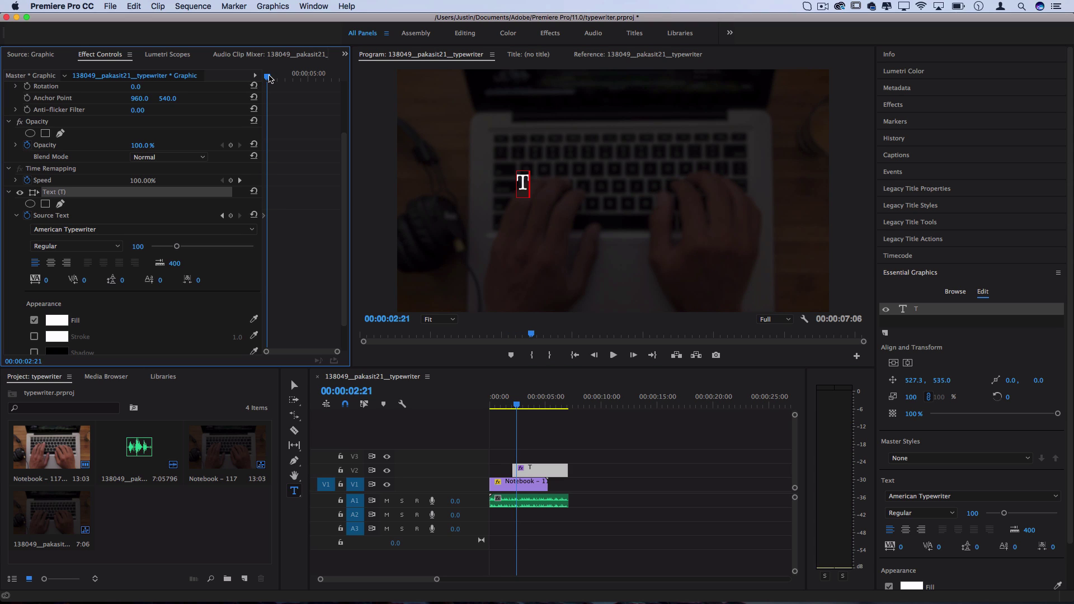
left_click(526, 183)
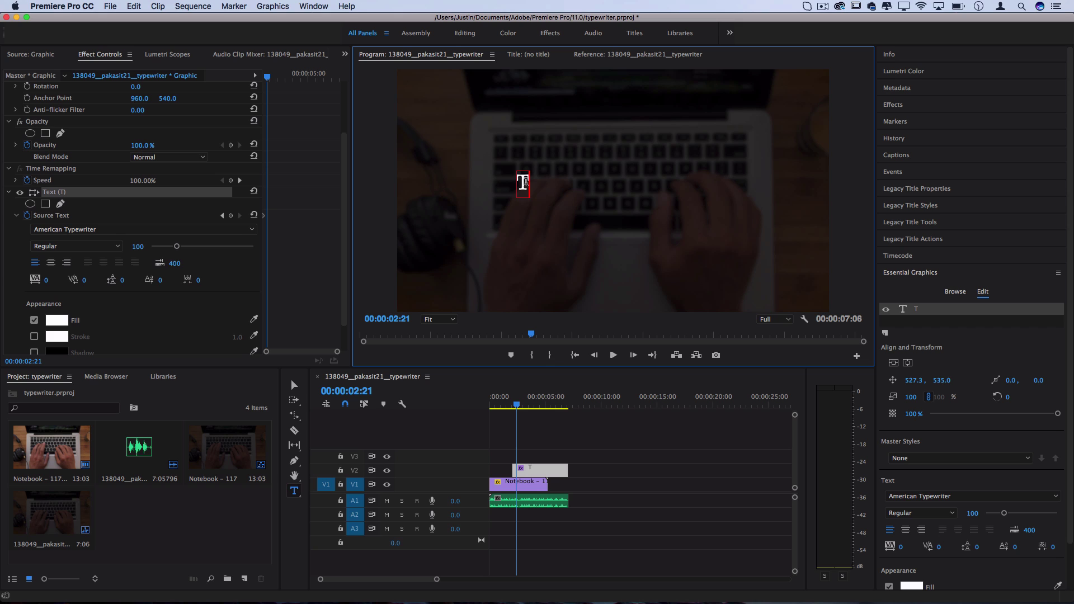
type("y")
left_click_drag(267, 79, 271, 79)
left_click(541, 189)
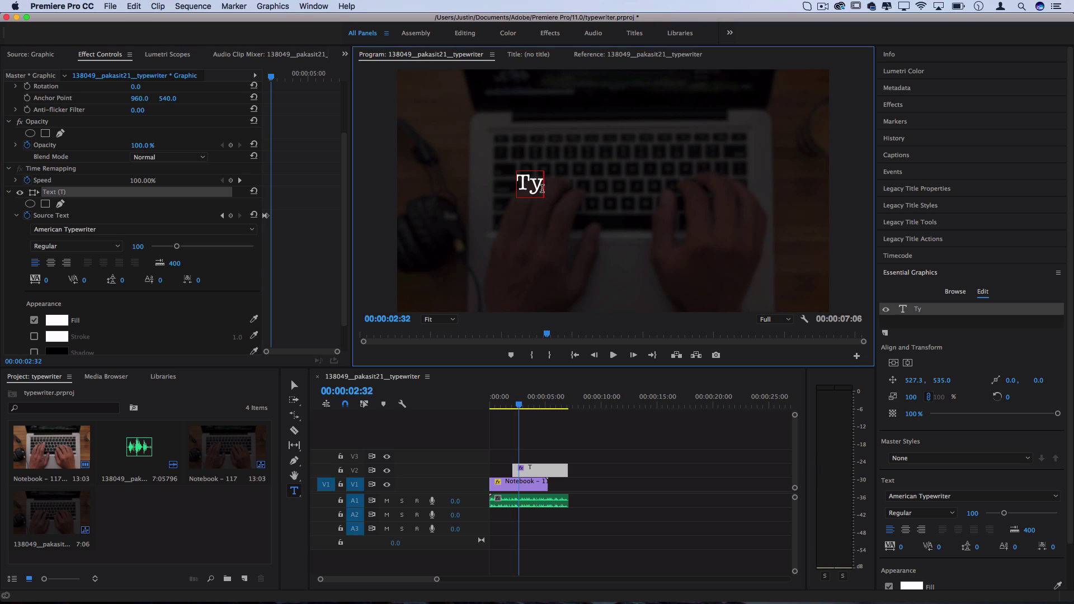
Add 'pewri' and 'ter' at later playhead positions so the title reads 'Typewriter'.
type("p")
type("ewri")
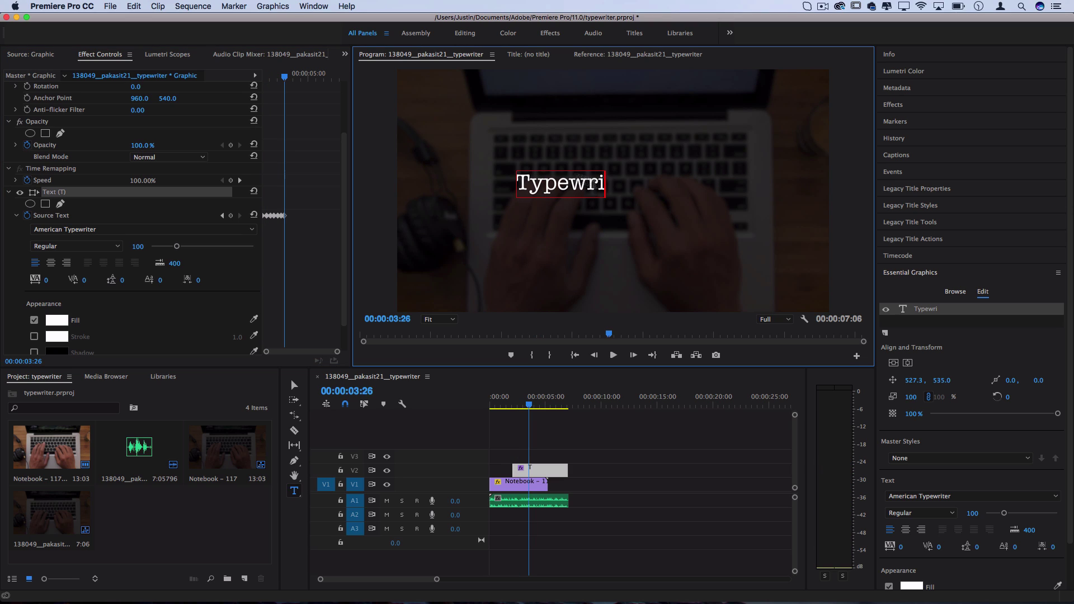
left_click(290, 74)
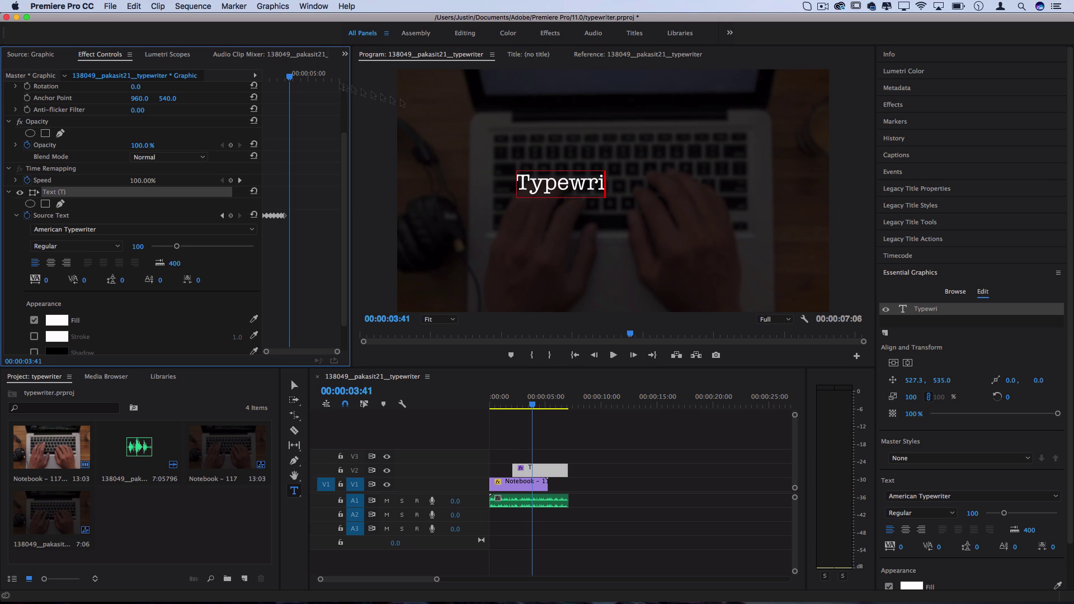
type("ter")
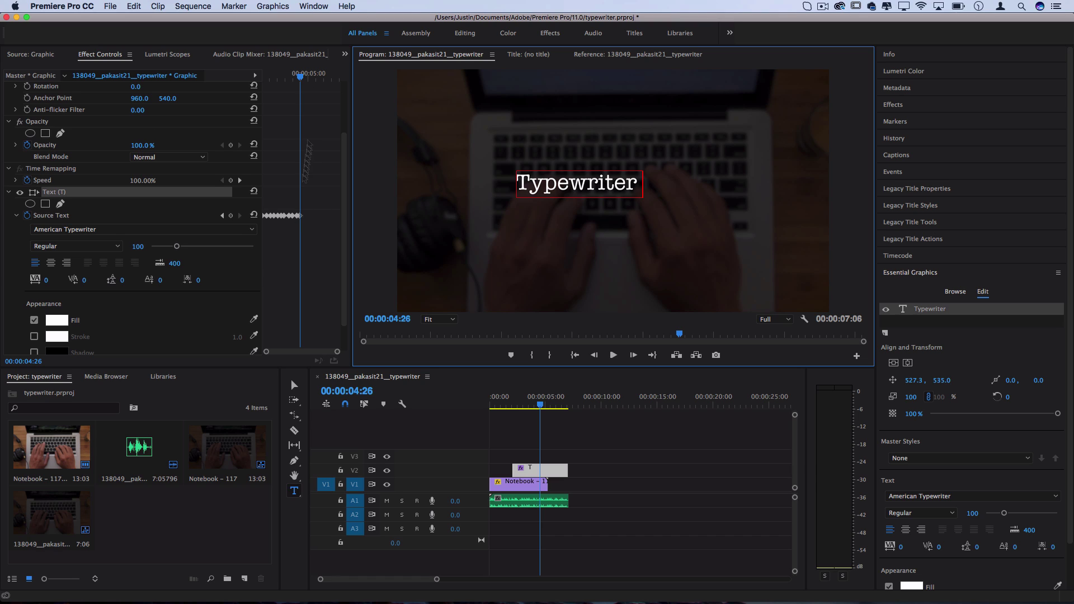
left_click(303, 78)
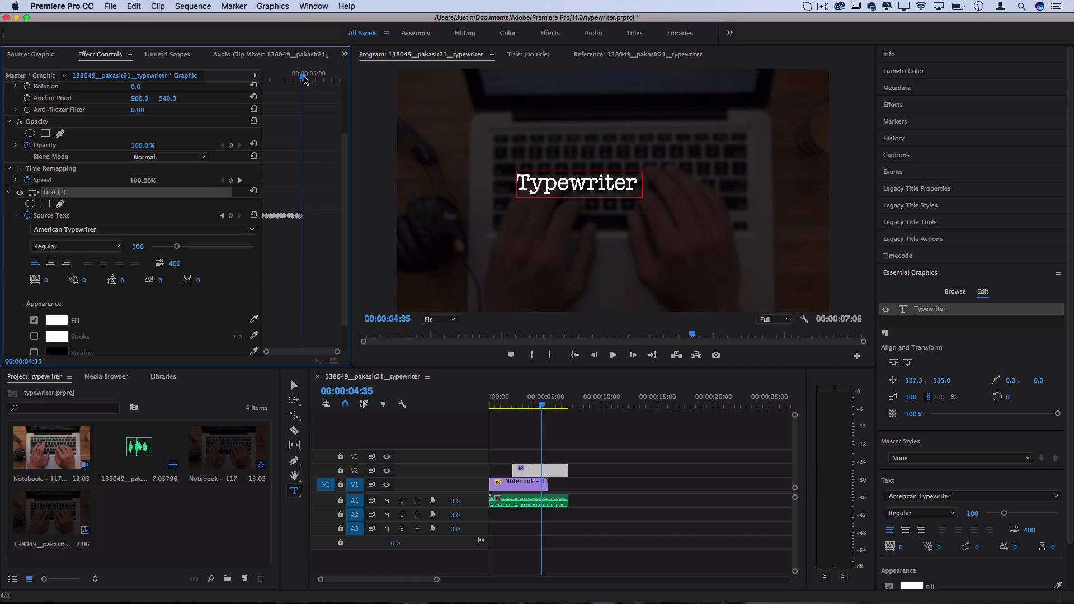
Append ' Text' to finish 'Typewriter Text', removing the stray underscore, and zoom out the keyframes.
left_click(639, 186)
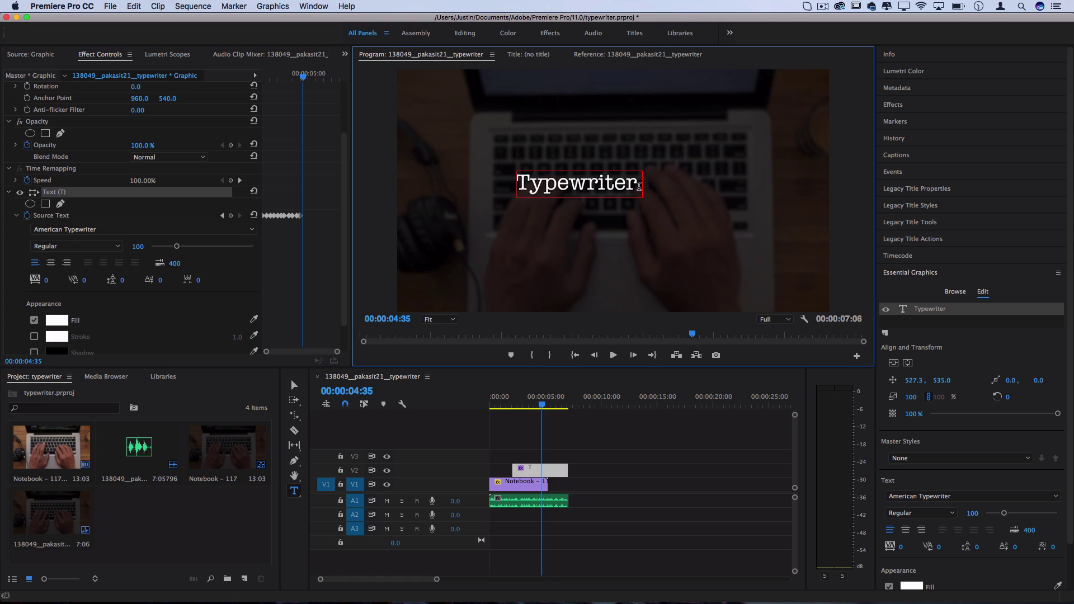
type("_")
left_click(644, 187)
key("Delete")
type("Text")
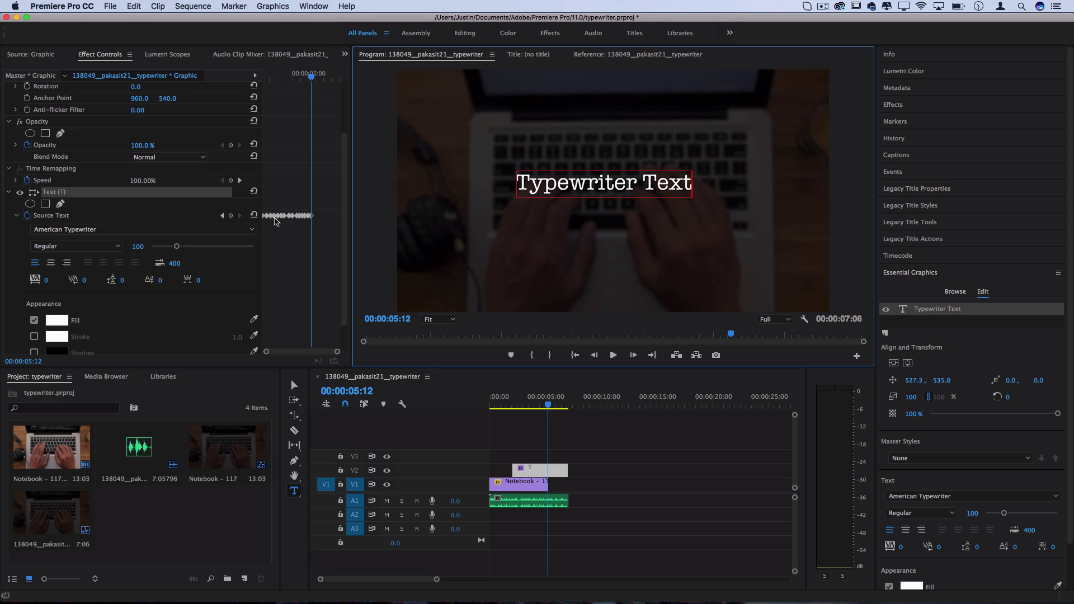
type("=")
key("minus")
key("minus")
Widen Effect Controls and nudge Source Text keyframes earlier to even out the typing.
left_click(270, 217)
key("=")
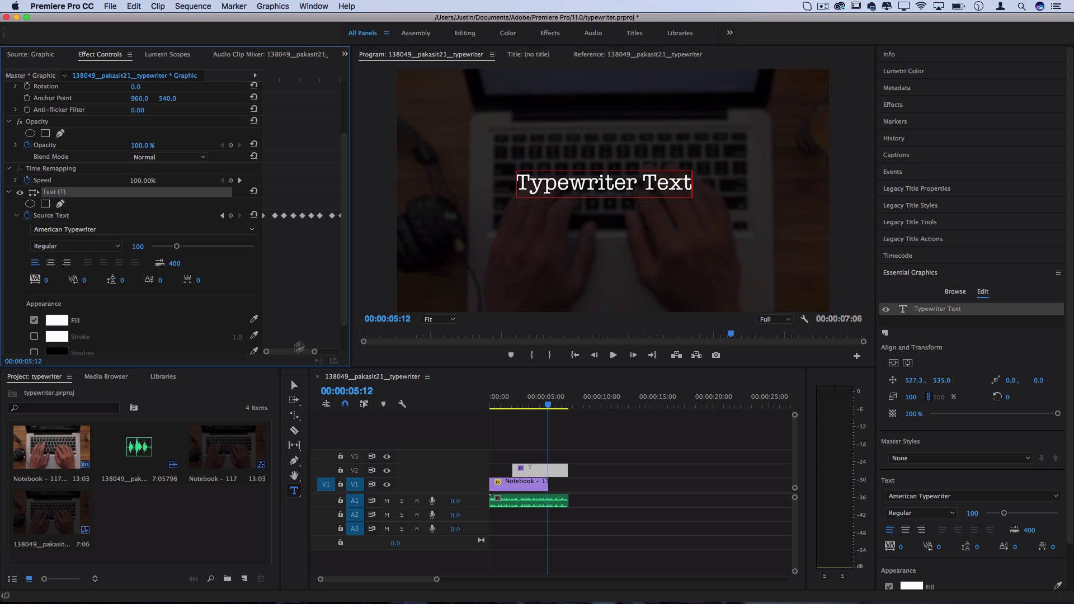
left_click_drag(352, 311, 396, 310)
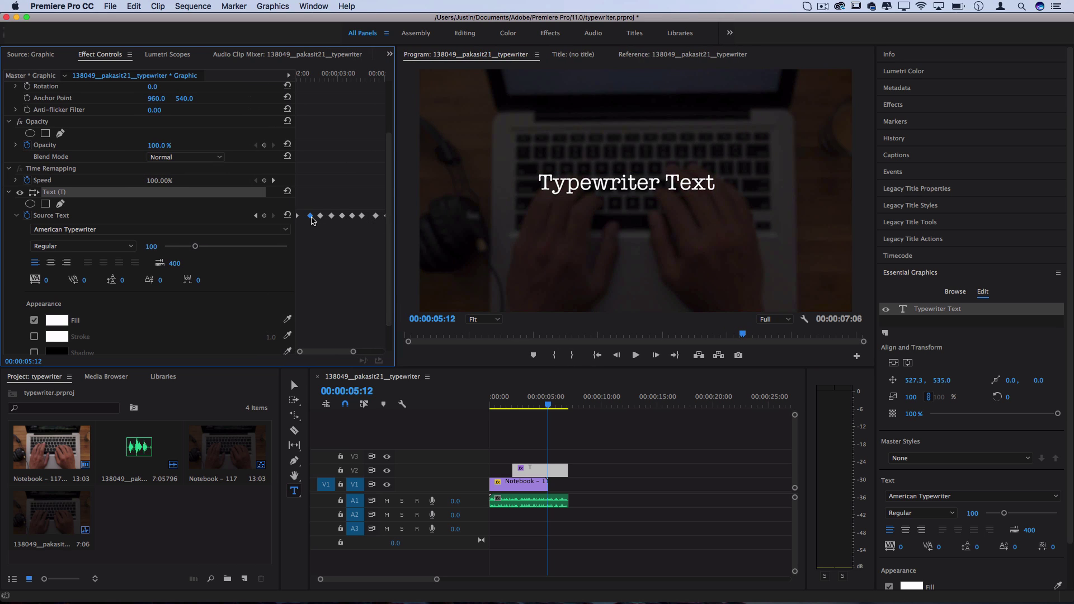
left_click(308, 216)
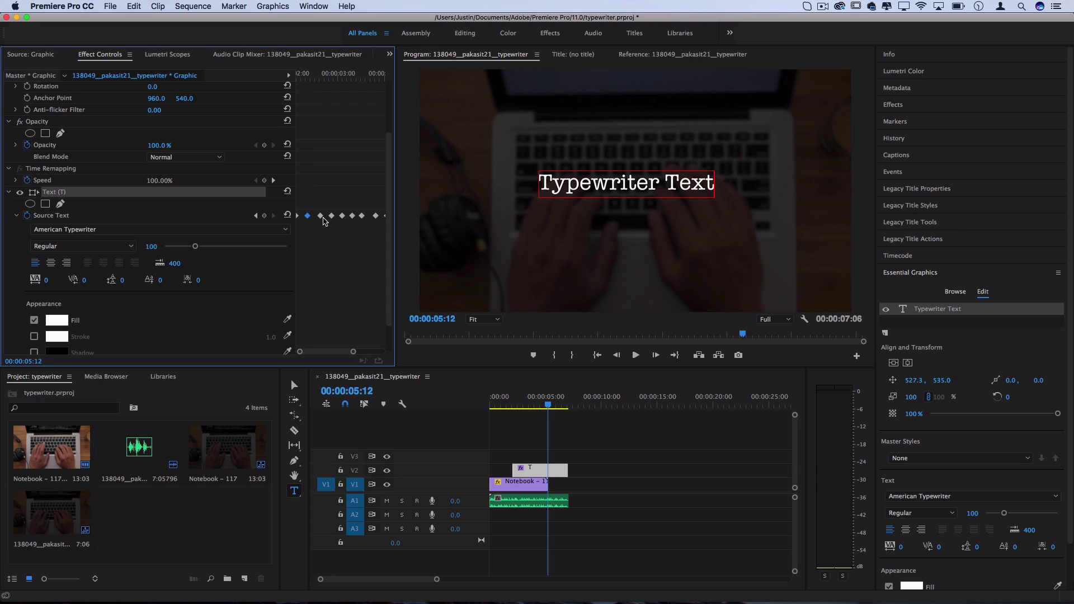
left_click_drag(319, 216, 318, 216)
key("=")
key("=")
key("=")
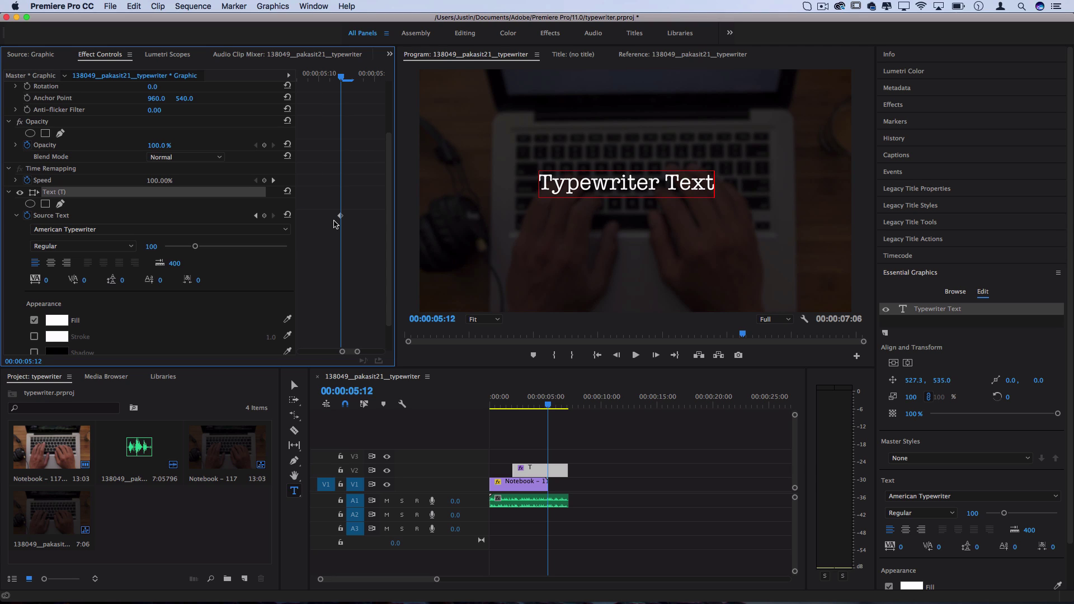
key("minus")
key("minus")
key("minus")
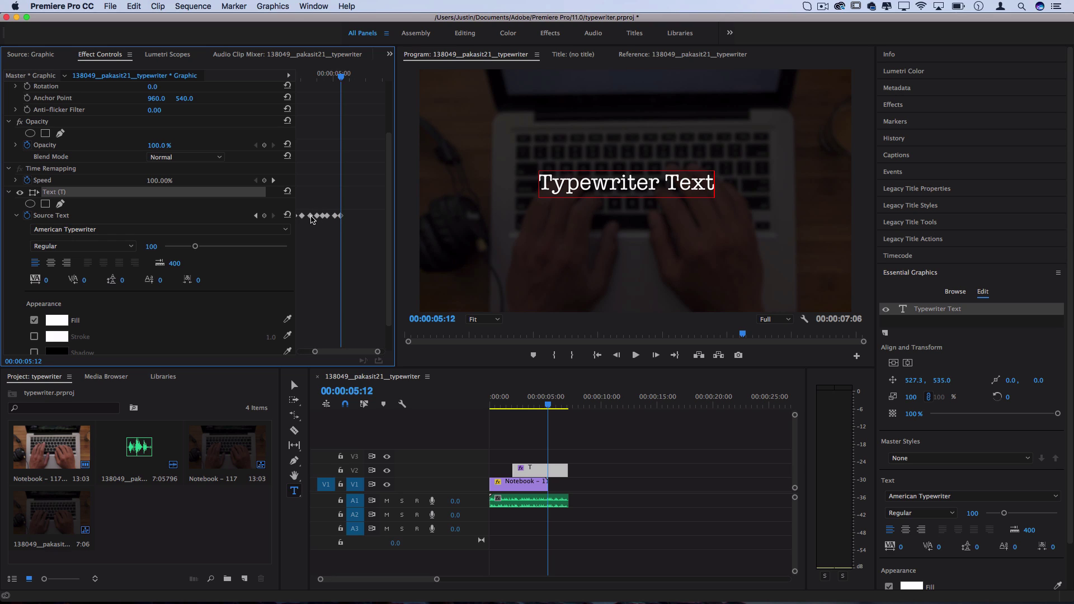
mouse_move(311, 216)
left_mouse_down()
mouse_move(345, 216)
mouse_move(330, 217)
left_mouse_up()
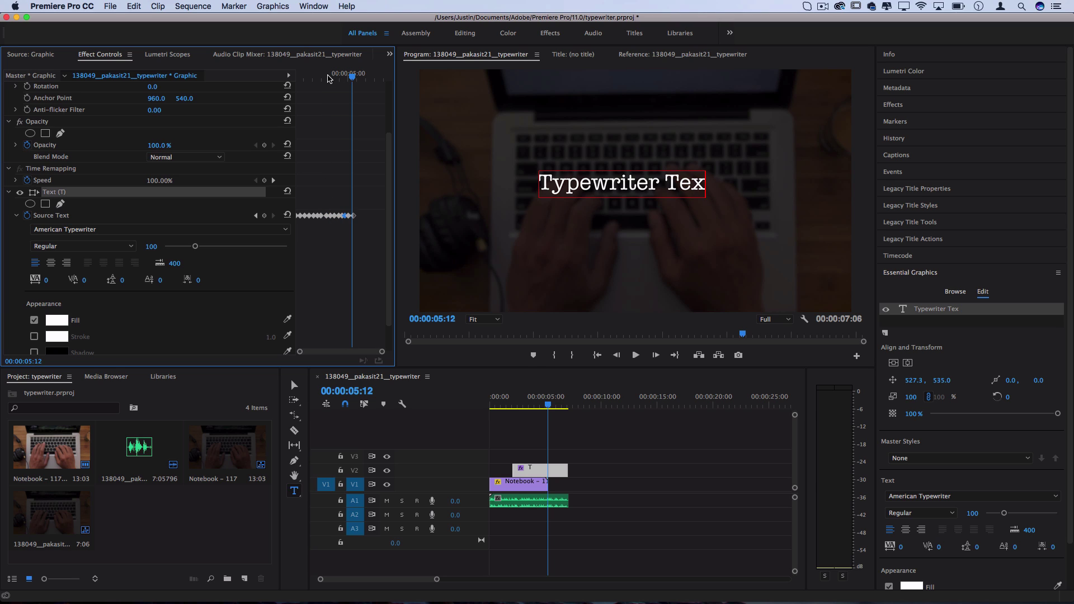
Preview the type-on, then stop and step back to 4:10.
key("space")
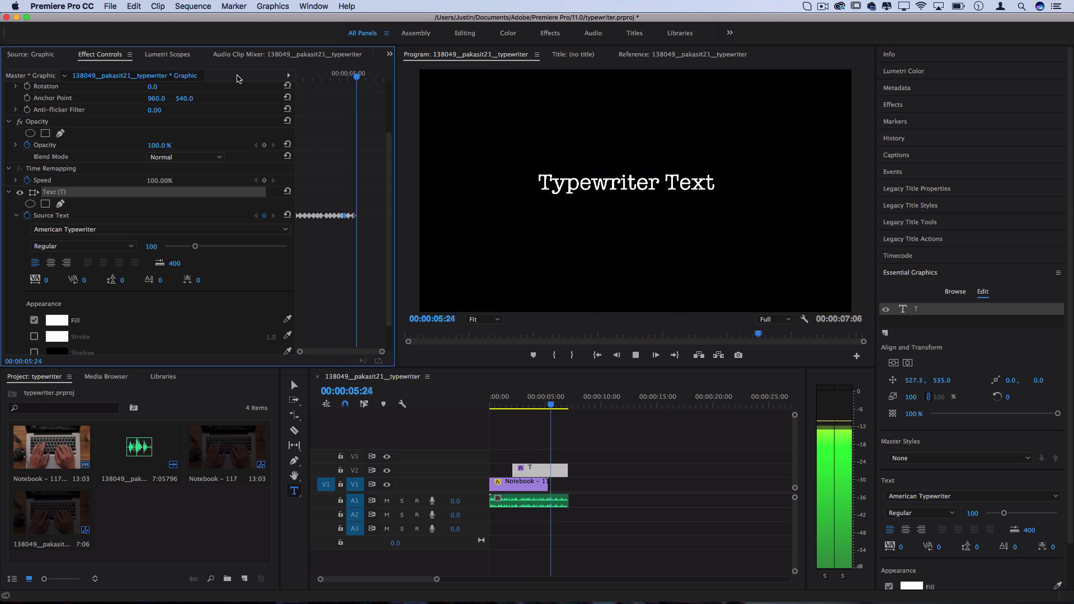
key("space")
key("shift+Left")
key("shift+Left")
key("shift+Left")
key("shift+Left")
key("shift+Left")
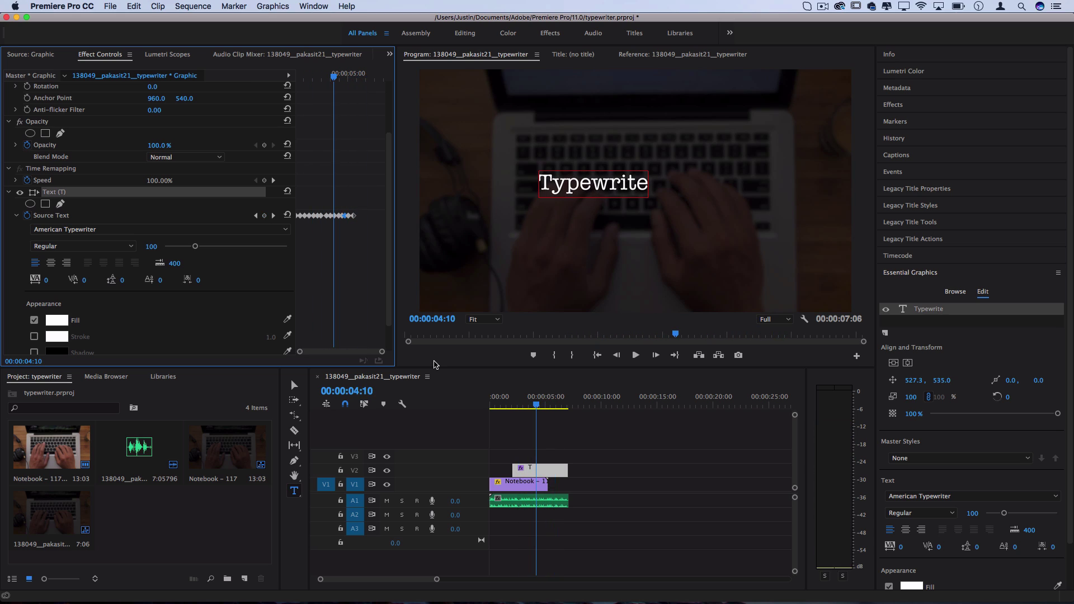
Move the V2 title clip to start at 0:00 and scrub to check the typing.
left_click(538, 475)
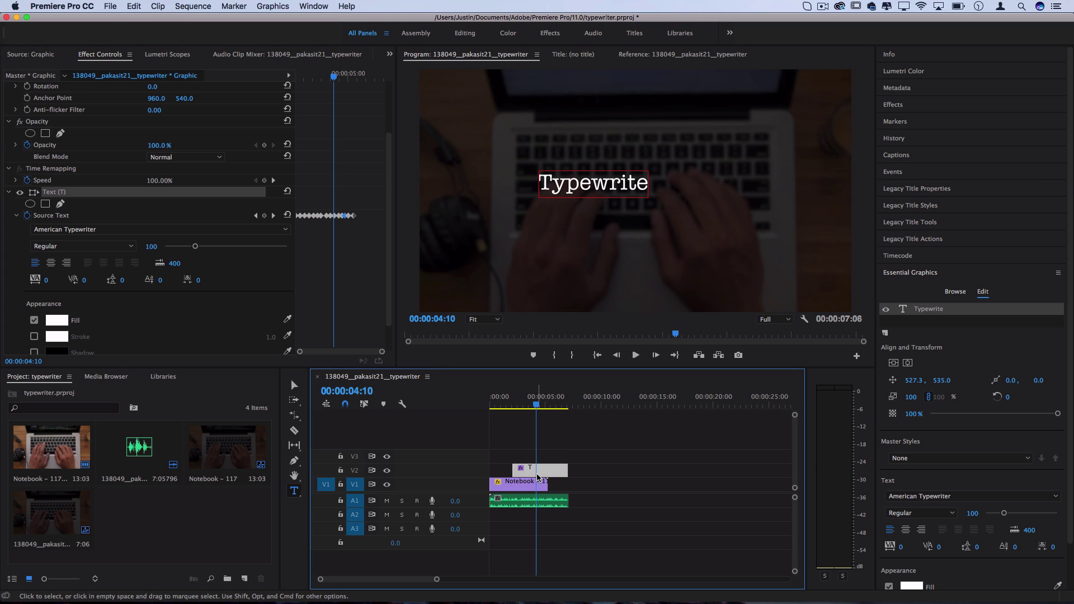
left_click_drag(538, 475, 514, 476)
mouse_move(521, 406)
left_mouse_down()
mouse_move(493, 408)
mouse_move(524, 410)
mouse_move(508, 409)
left_mouse_up()
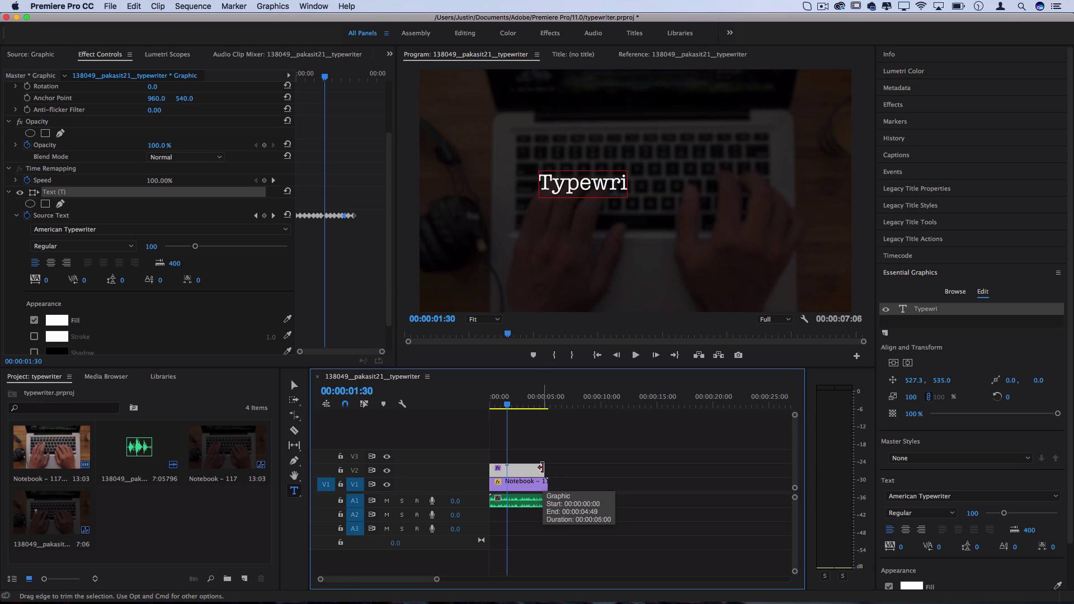
Rate-stretch the title clip to 140.45% speed and preview it from the start.
key("r")
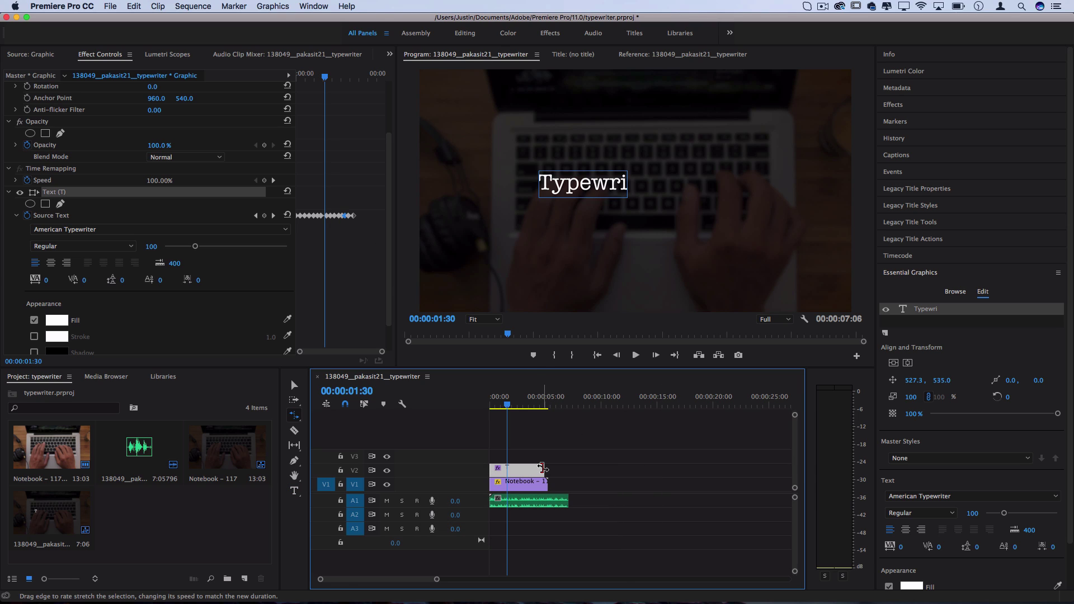
left_click_drag(542, 468, 590, 467)
key("space")
key("space")
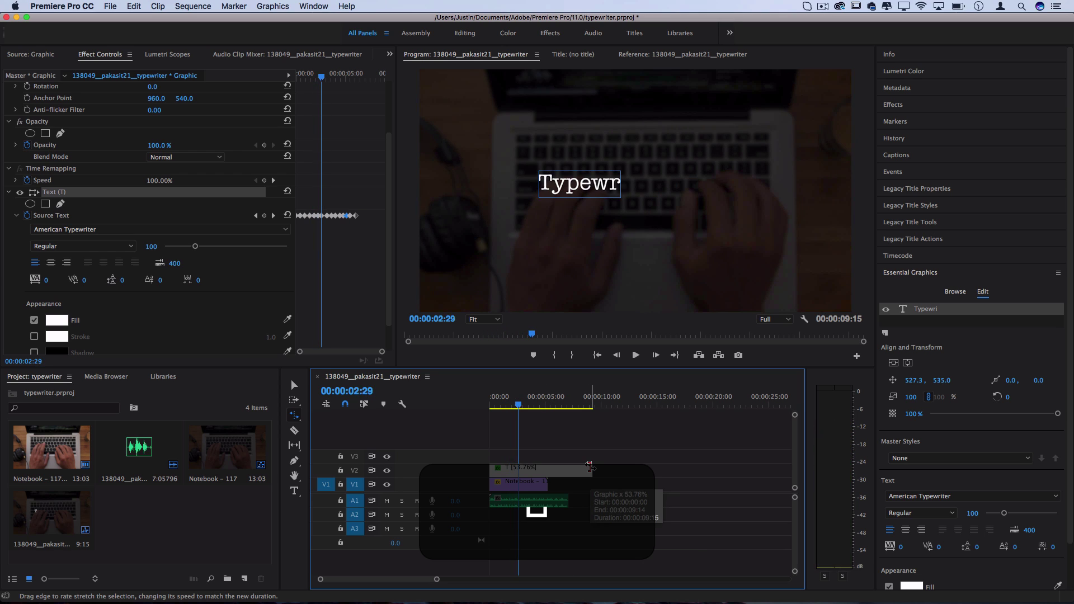
key("super+z")
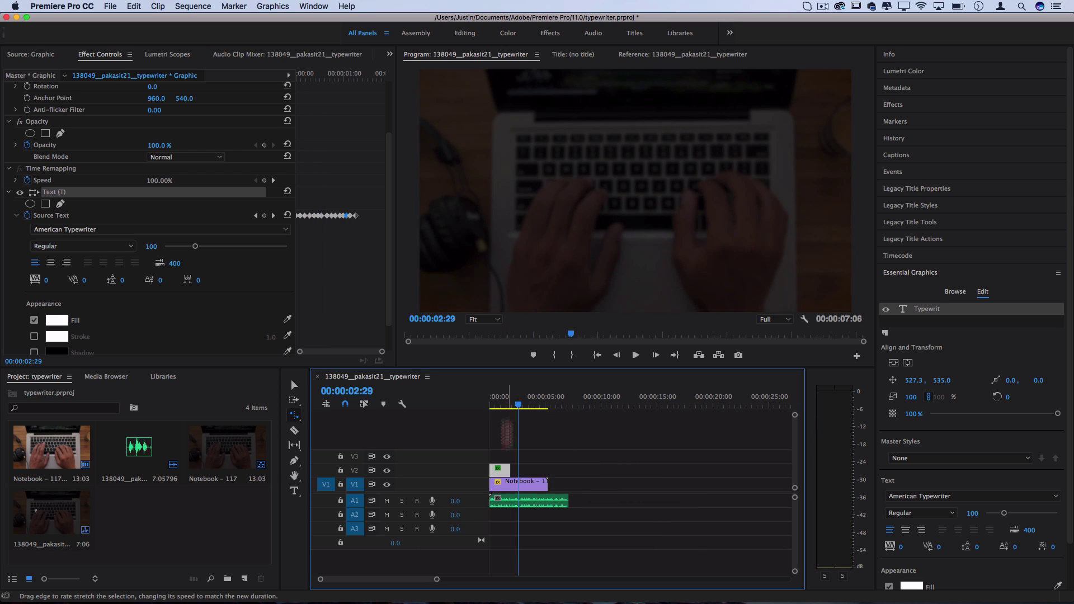
key("Home")
key("space")
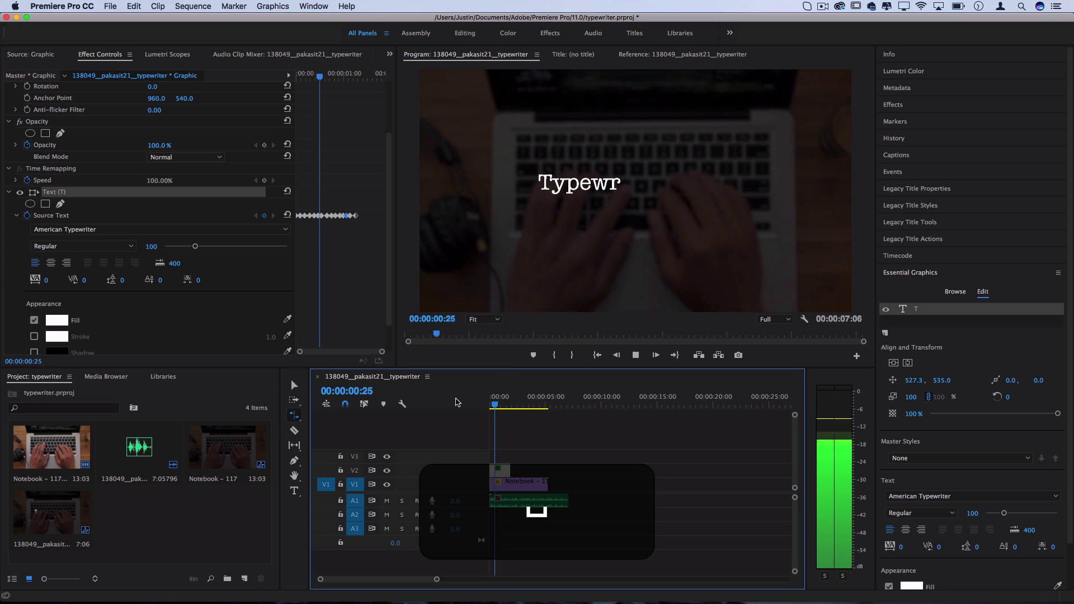
key("v")
key("super+shift+z")
left_click(539, 398)
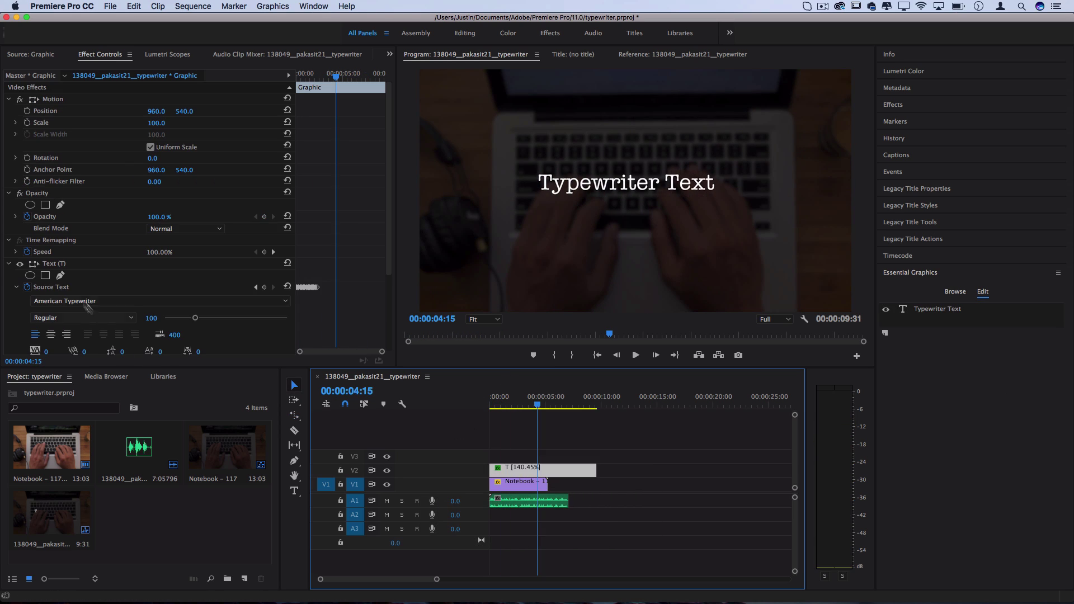
With the Type tool, park the caret at the title's end and the playhead at 6:25.
left_click(58, 288)
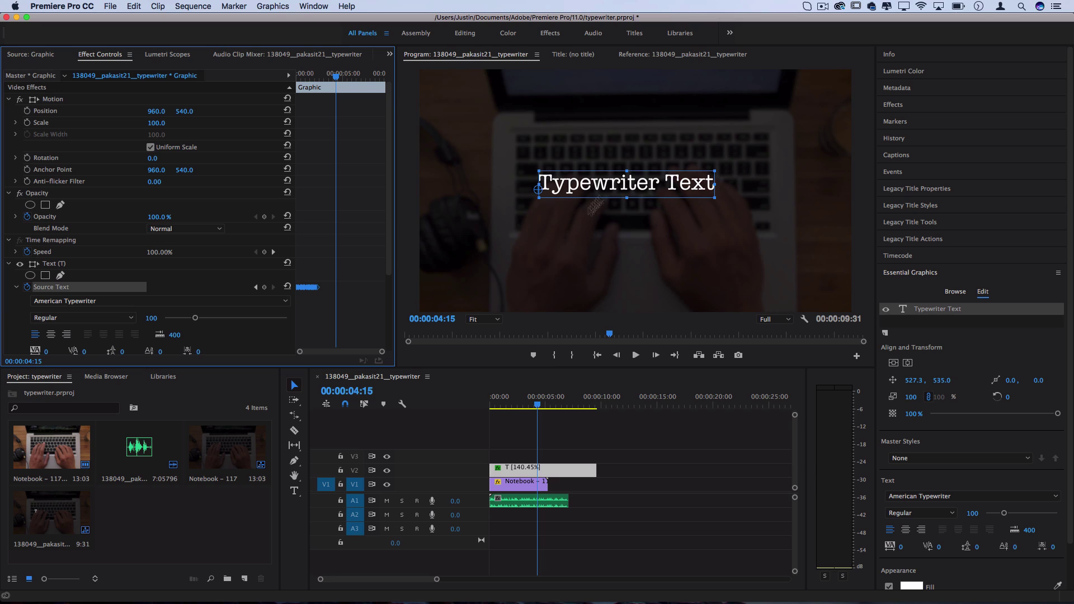
left_click(294, 491)
left_click(712, 186)
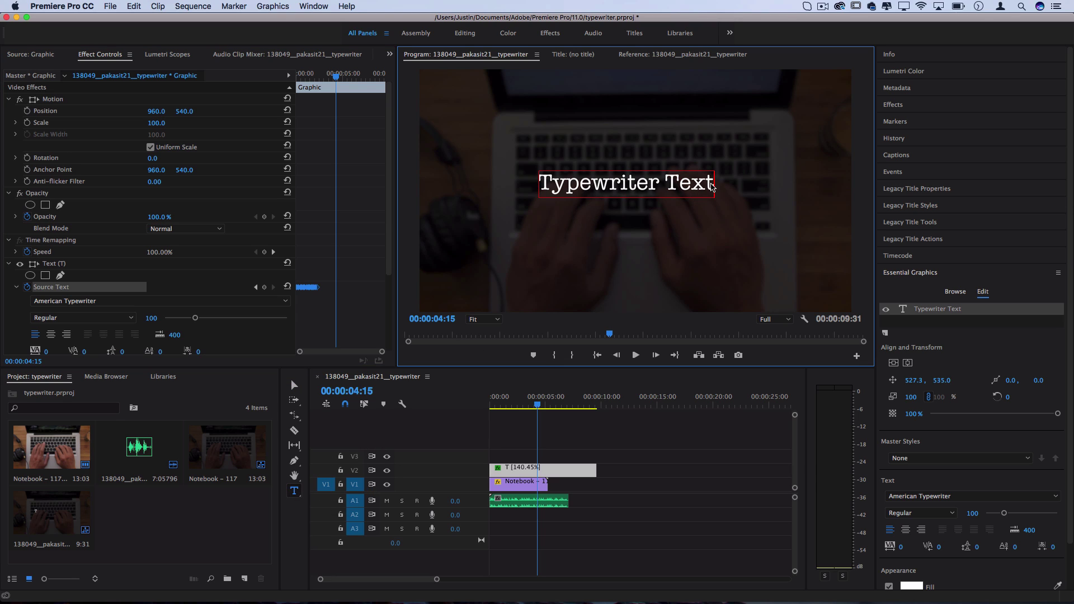
key("Right")
left_click(344, 76)
left_click_drag(345, 80, 357, 77)
left_click(701, 185)
key("Right")
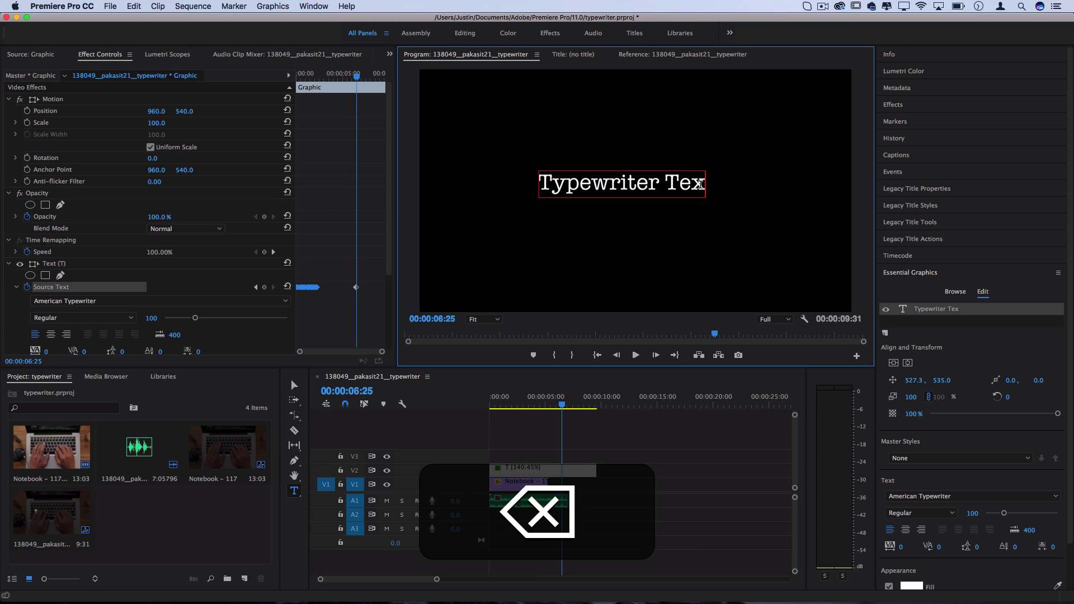
At 7:02, delete the last letter so the title reads 'Typewriter Te'.
left_click(359, 75)
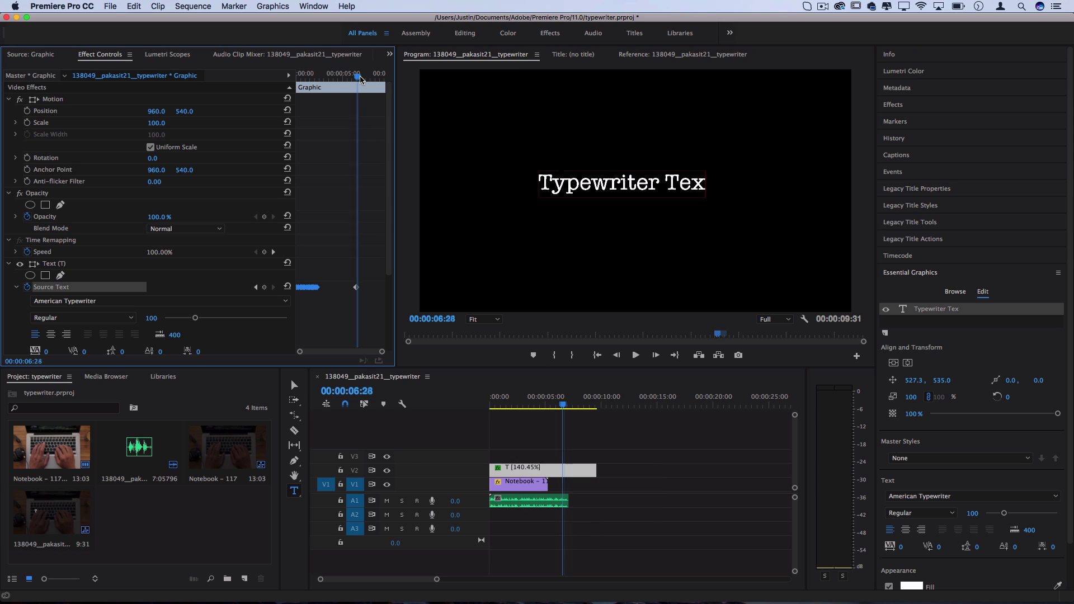
left_click_drag(358, 76, 362, 76)
left_click(692, 184)
key("Right")
key("BackSpace")
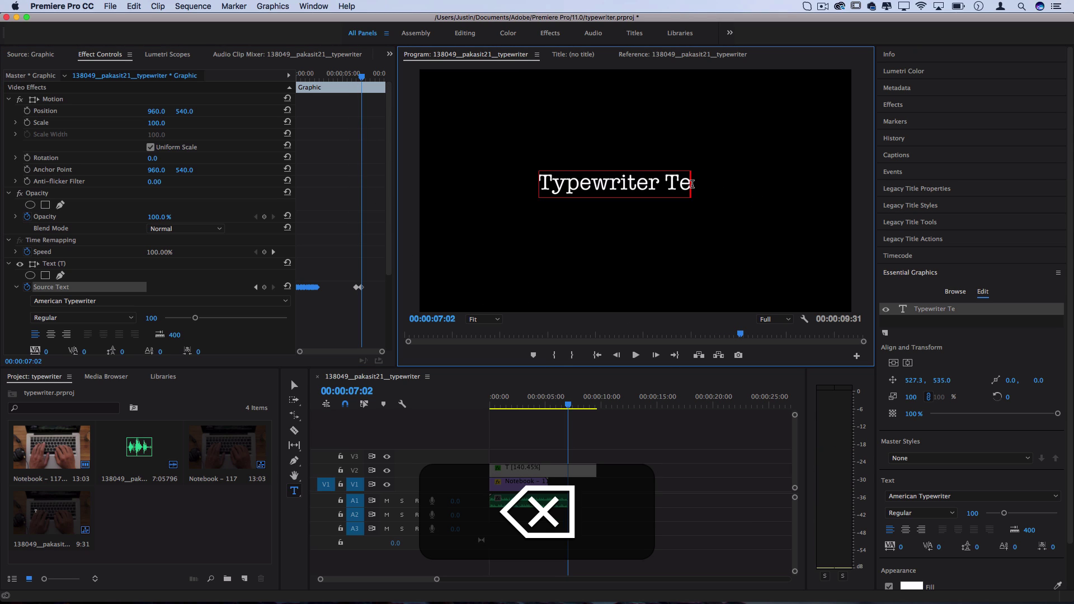
left_click_drag(362, 75, 368, 75)
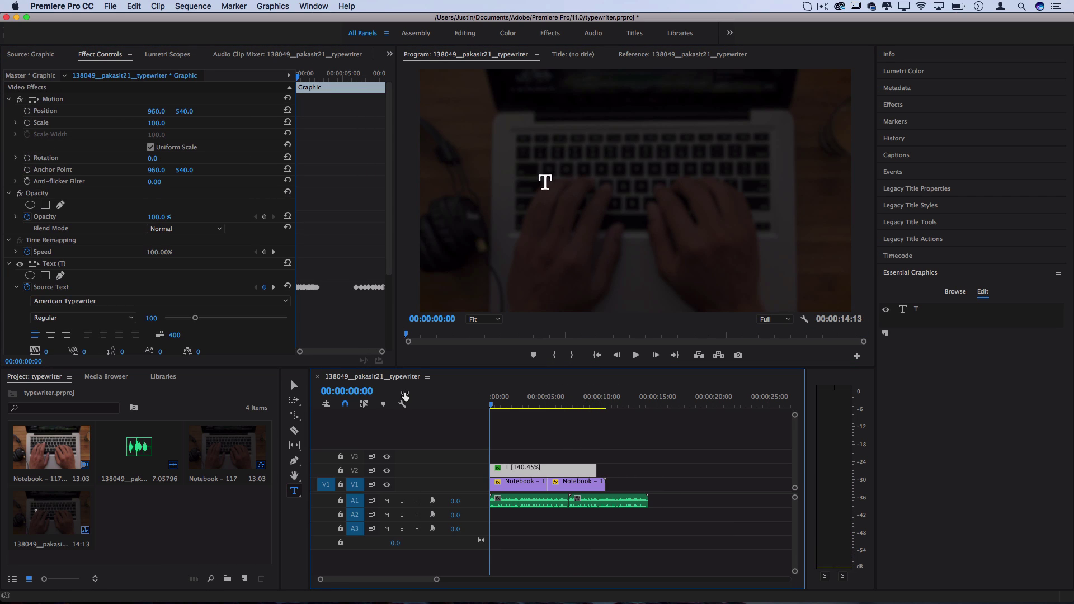
Play the full type-on and delete animation, then scrub back to 3:13.
key("space")
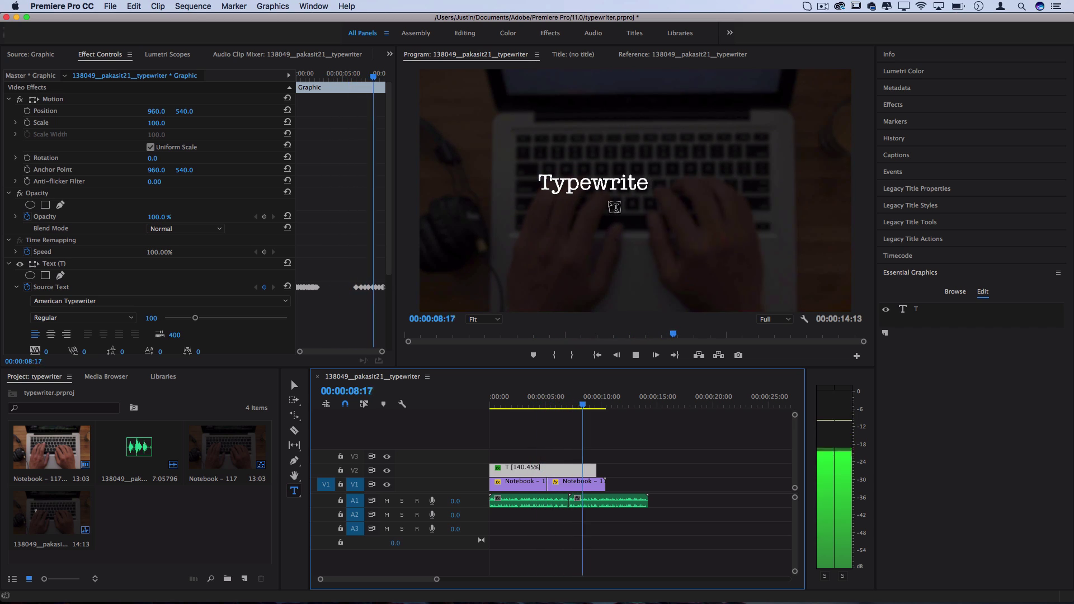
key("space")
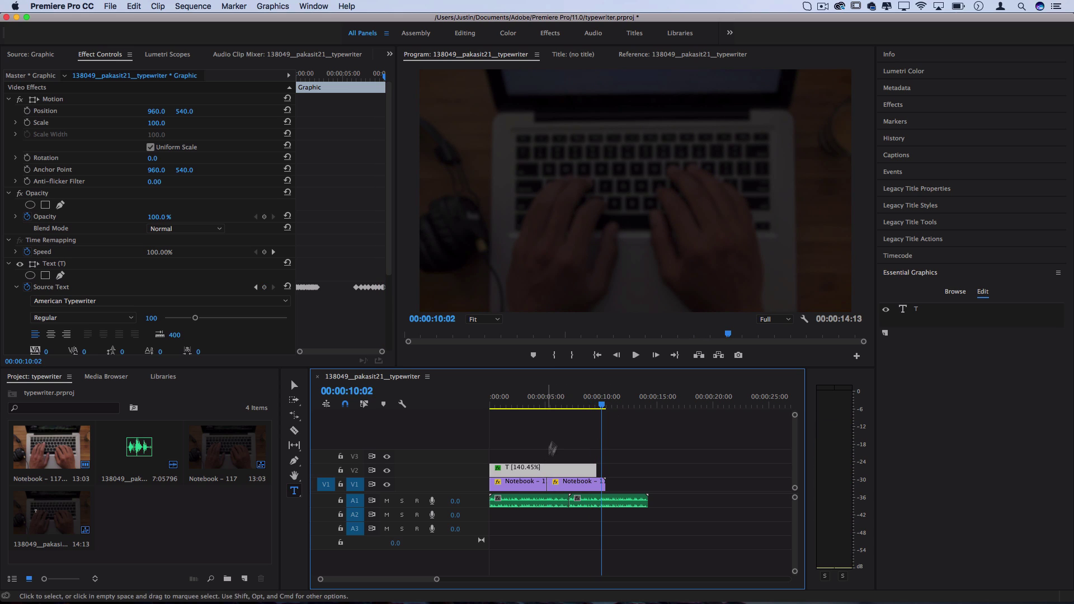
left_click_drag(560, 398, 526, 399)
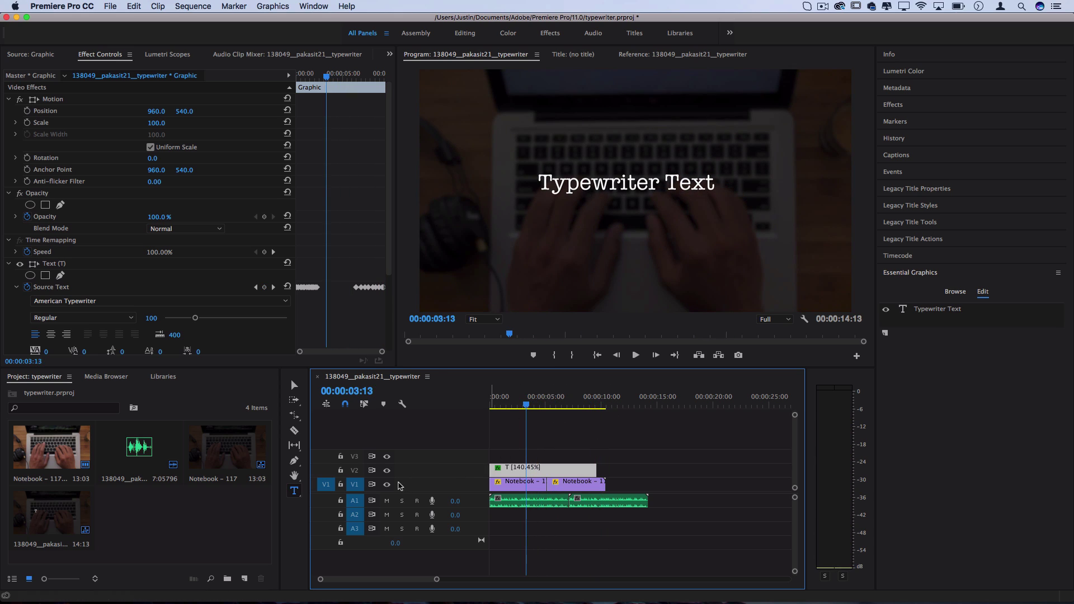
Turn off V1 output so the title plays over black, then select the Source Text keyframes.
left_click(387, 484)
key("space")
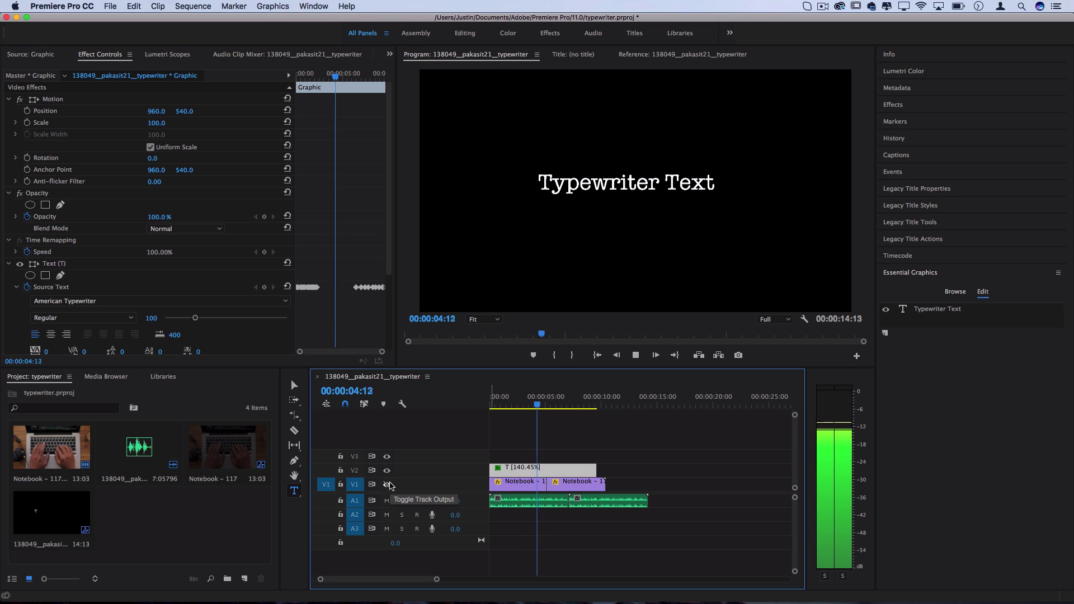
key("v")
left_click(525, 405)
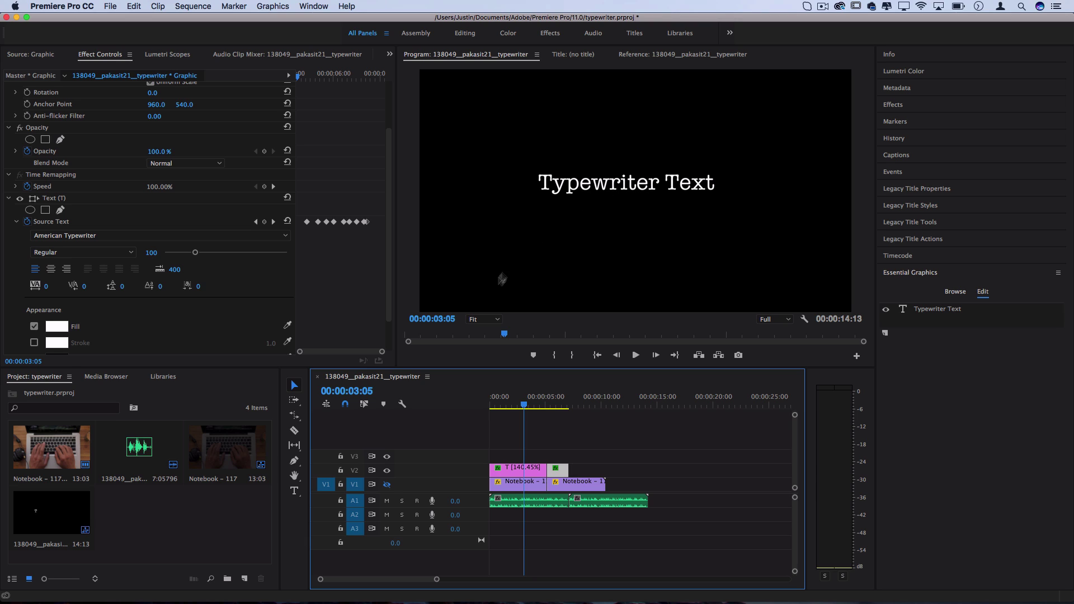
left_click(56, 223)
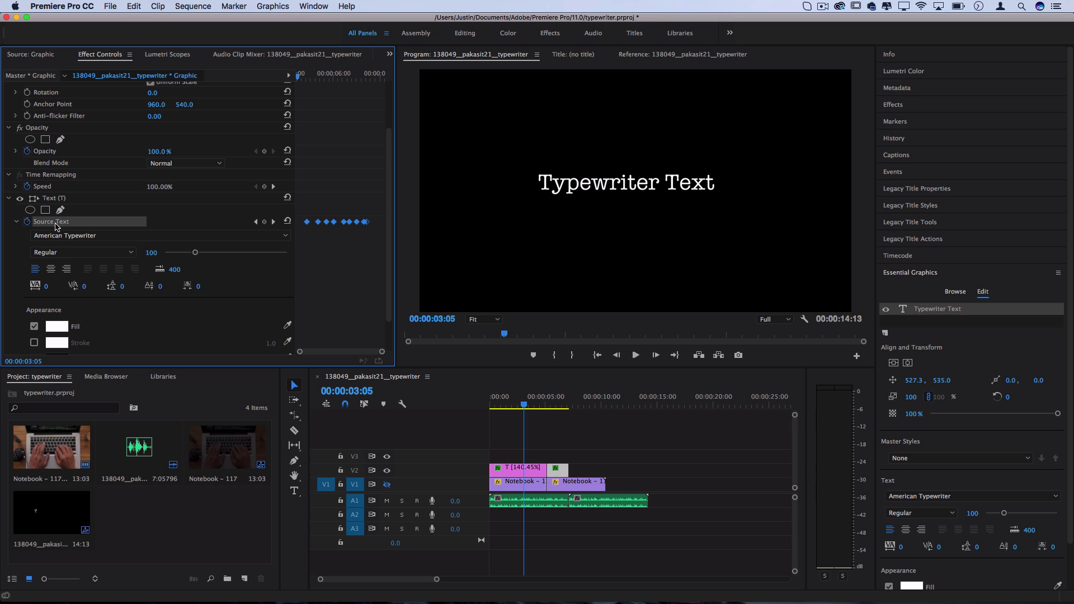